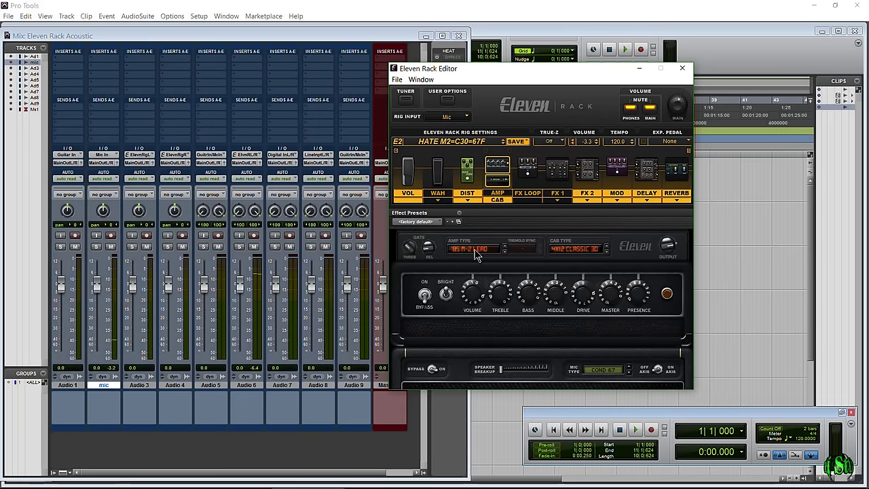
- Review the rig's amp type choices and the settings of its FX 2, Mod, Delay and Reverb effects
left_click(477, 249)
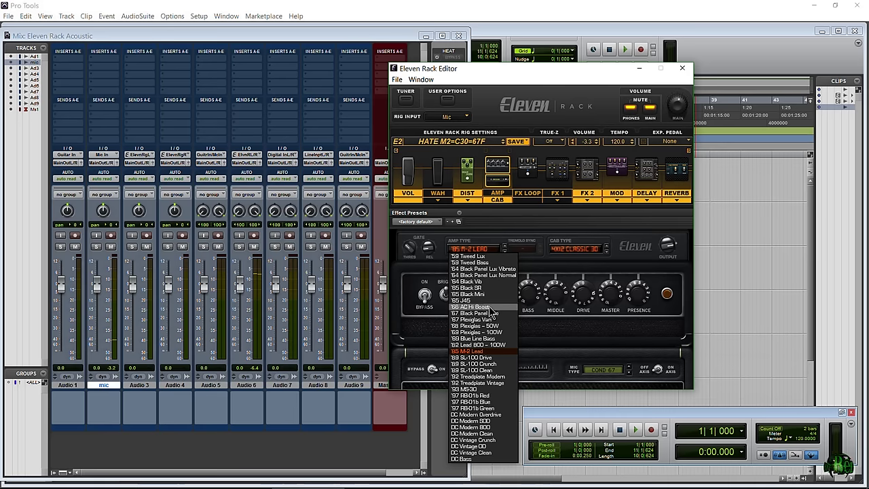
left_click(557, 227)
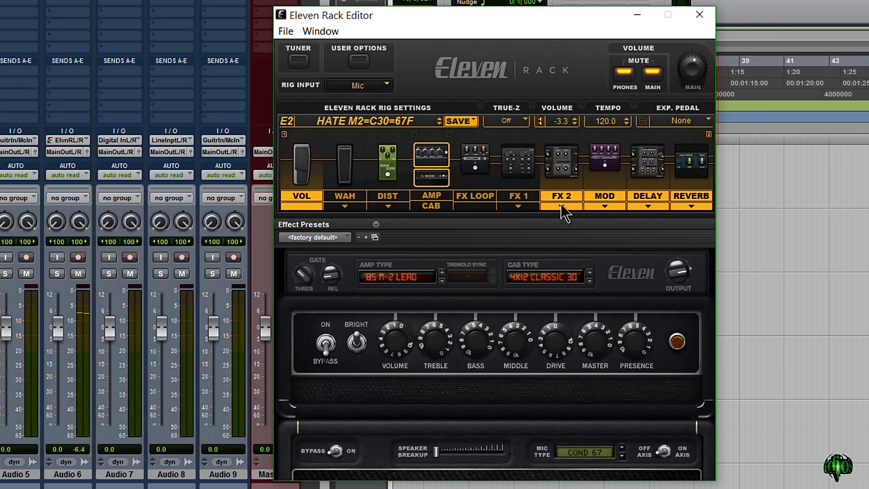
left_click(563, 163)
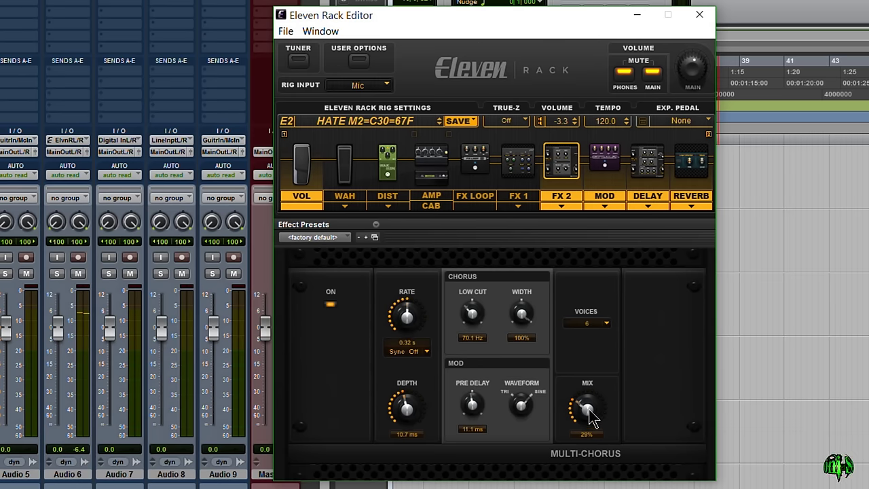
left_click(607, 161)
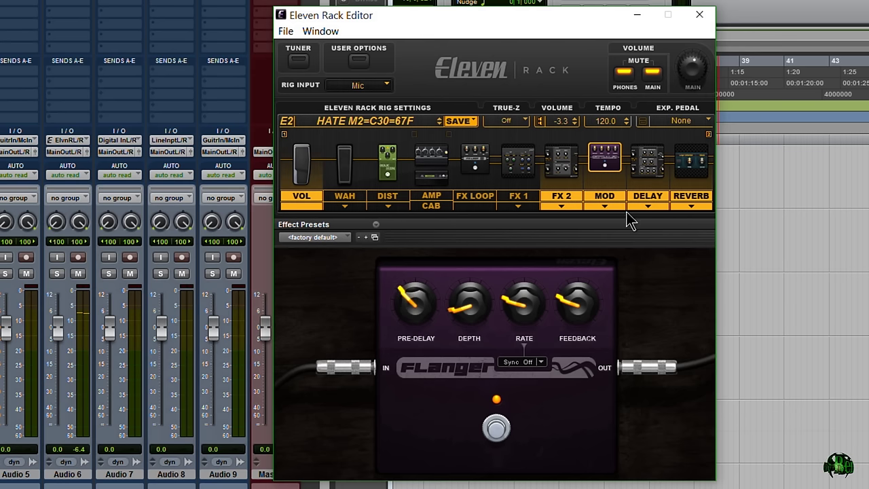
left_click(648, 177)
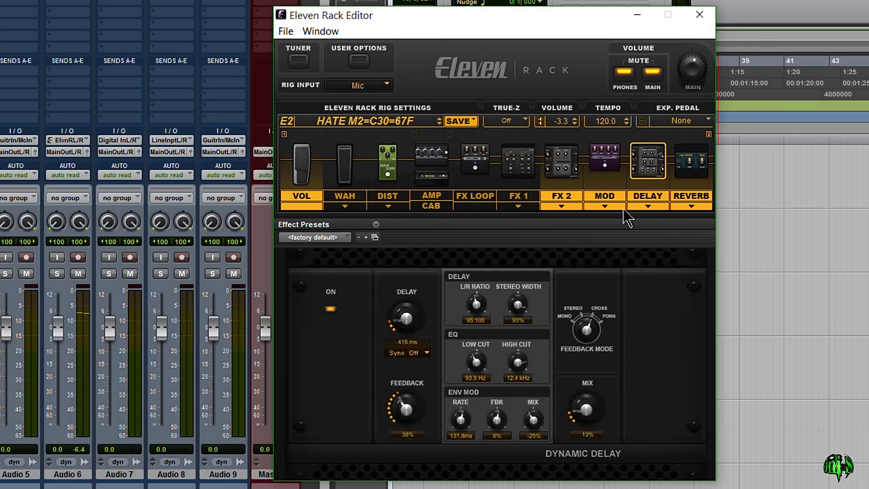
left_click(687, 200)
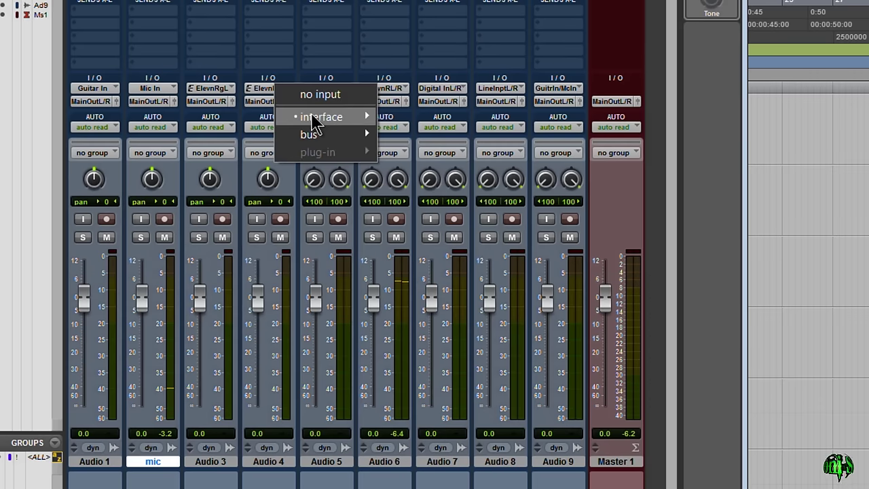
- Assign Eleven Rig L (Mono) as the input of Audio 4 and Eleven Rig L/R (Stereo) as the input of Audio 6
mouse_move(320, 116)
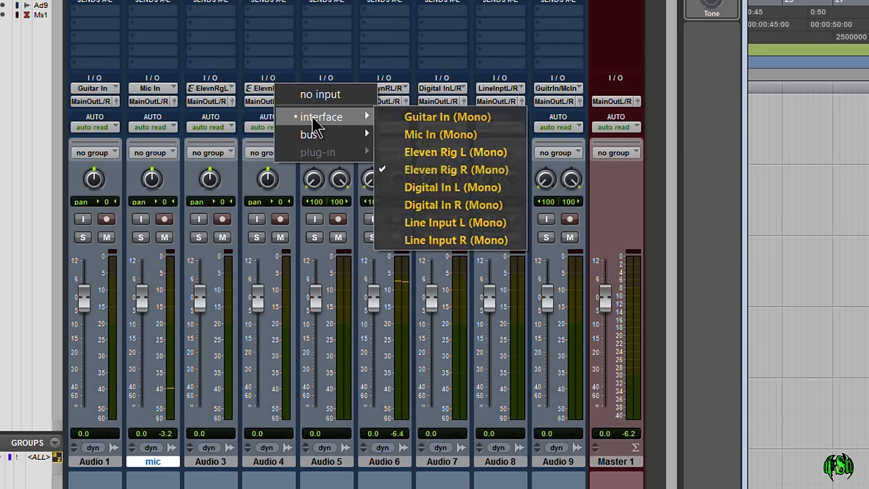
left_click(468, 152)
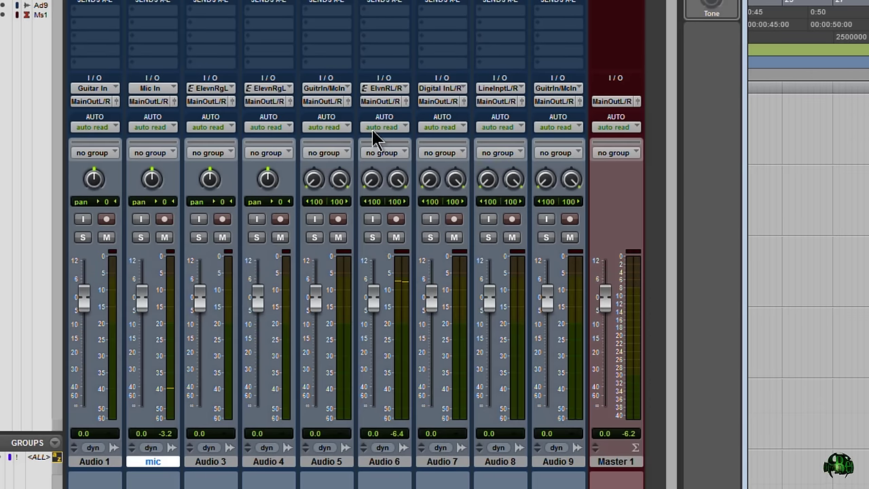
left_click(392, 88)
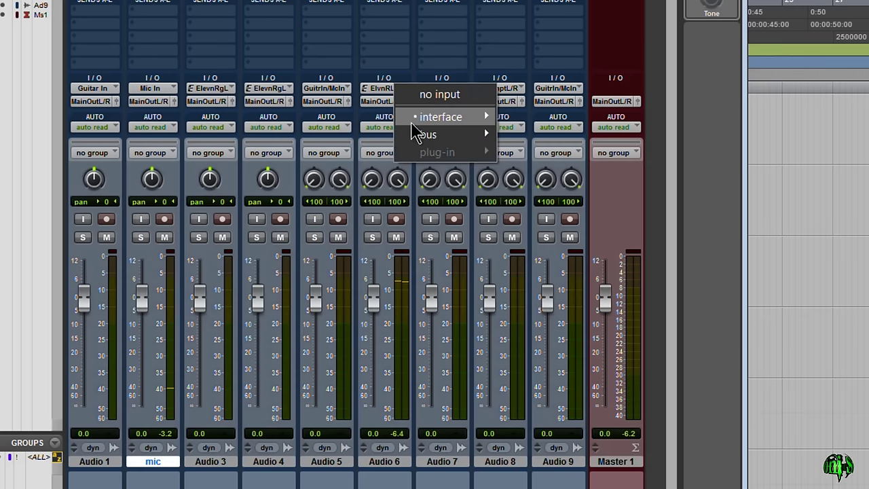
mouse_move(412, 124)
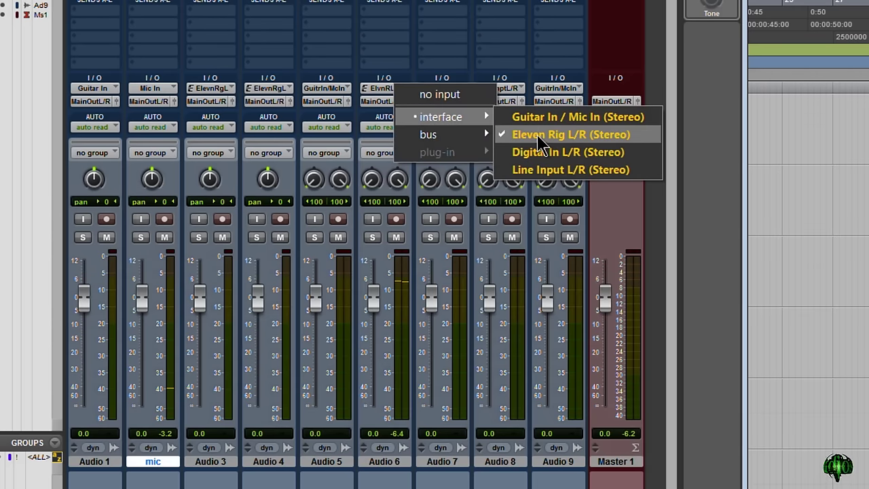
left_click(588, 135)
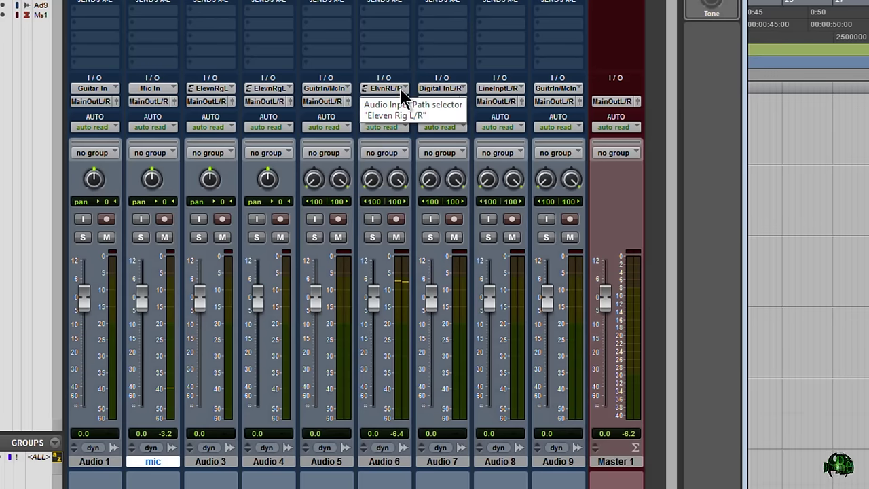
left_click(402, 95)
mouse_move(429, 119)
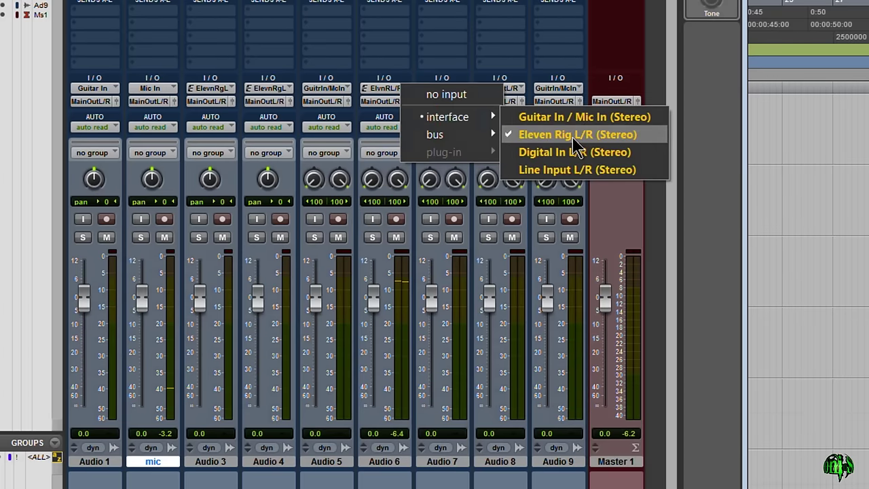
left_click(577, 134)
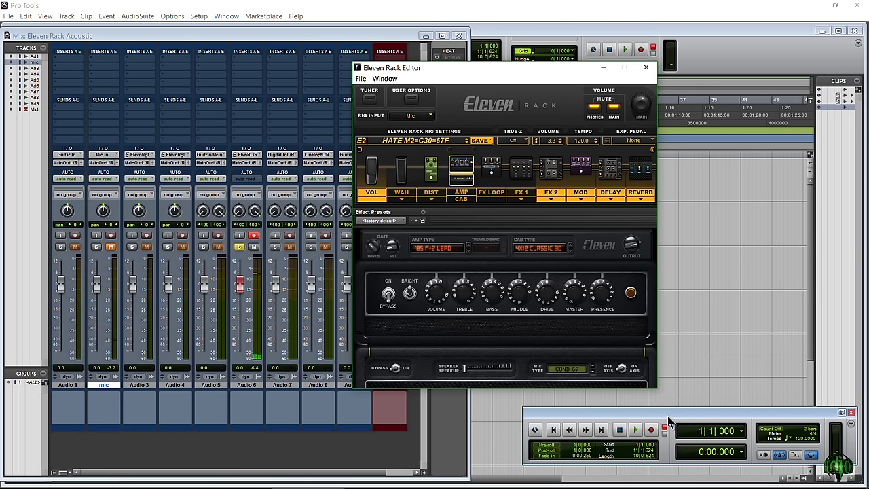
- Record a take on the armed Audio 6 track from the start of the timeline, then stop the transport
left_click(652, 430)
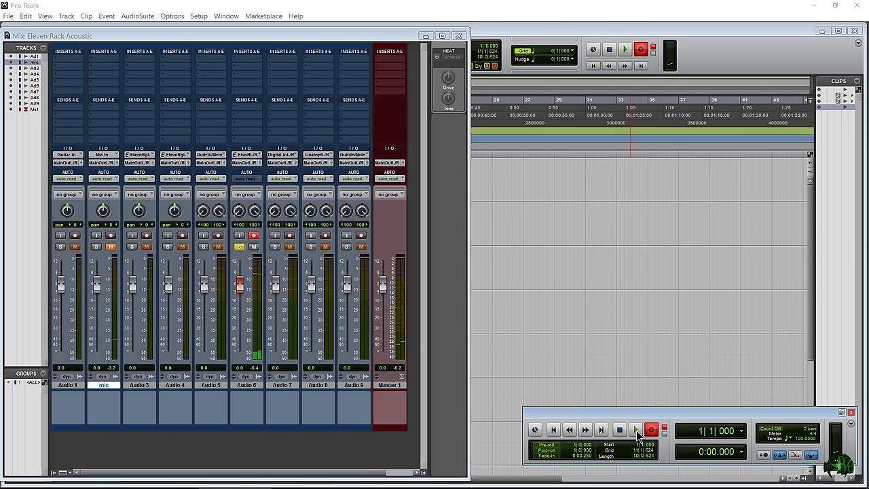
left_click(636, 431)
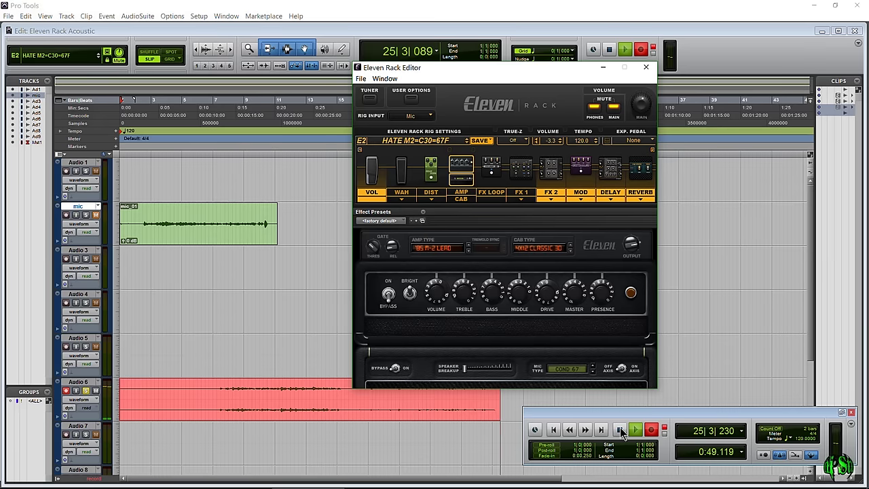
left_click(622, 429)
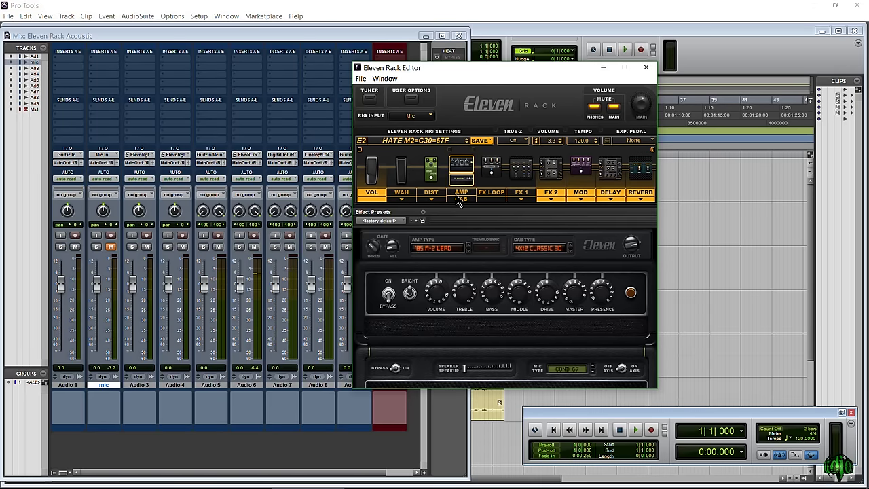
- Examine the available amp, cabinet and microphone types in the rig's amp settings
left_click(450, 249)
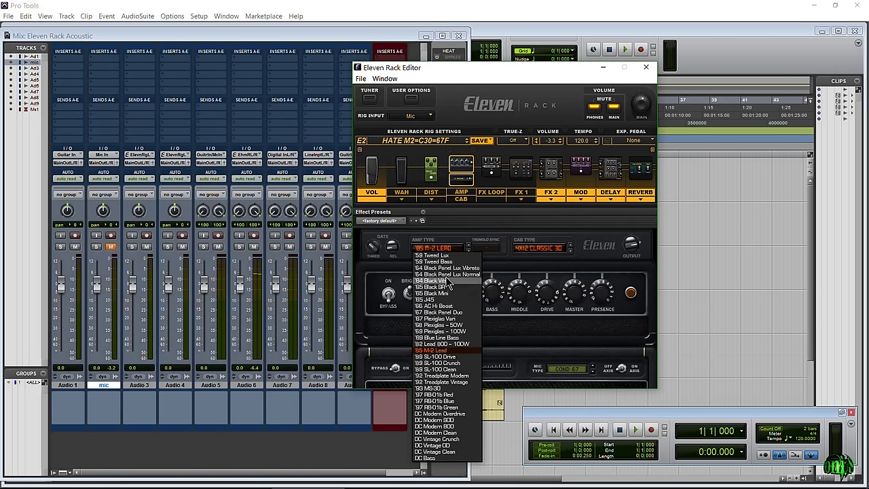
left_click(492, 224)
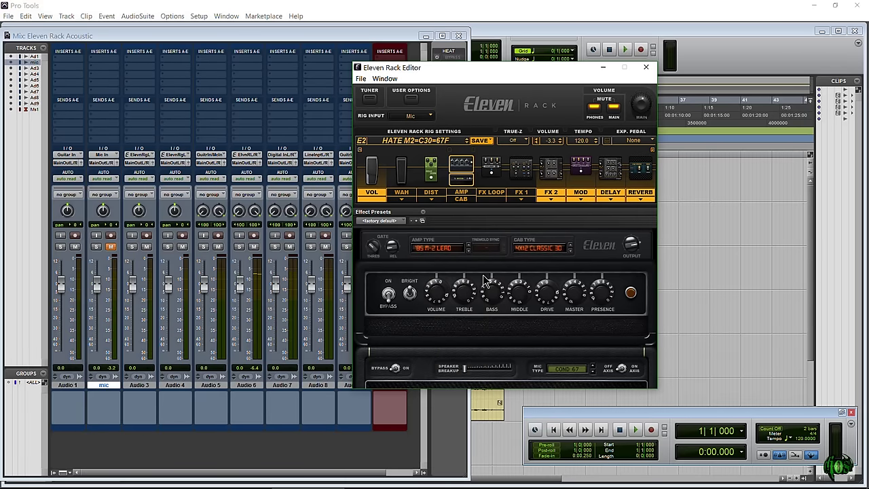
left_click(547, 248)
left_click(490, 347)
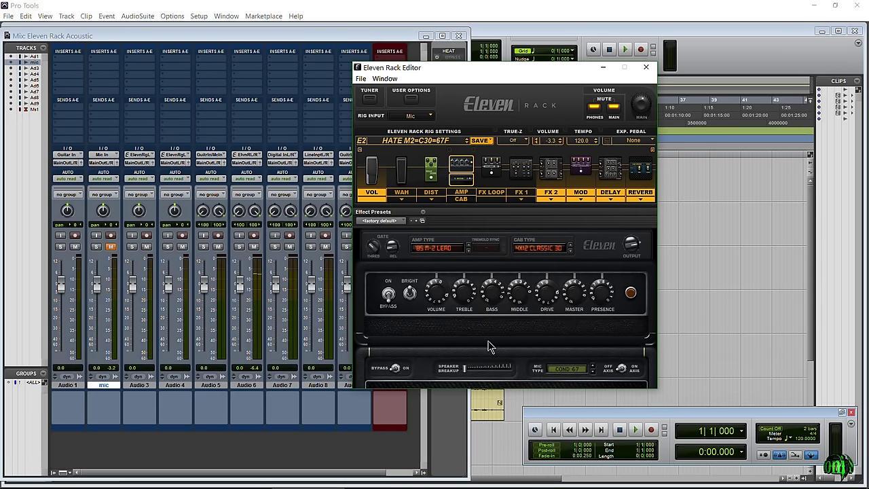
left_click(559, 370)
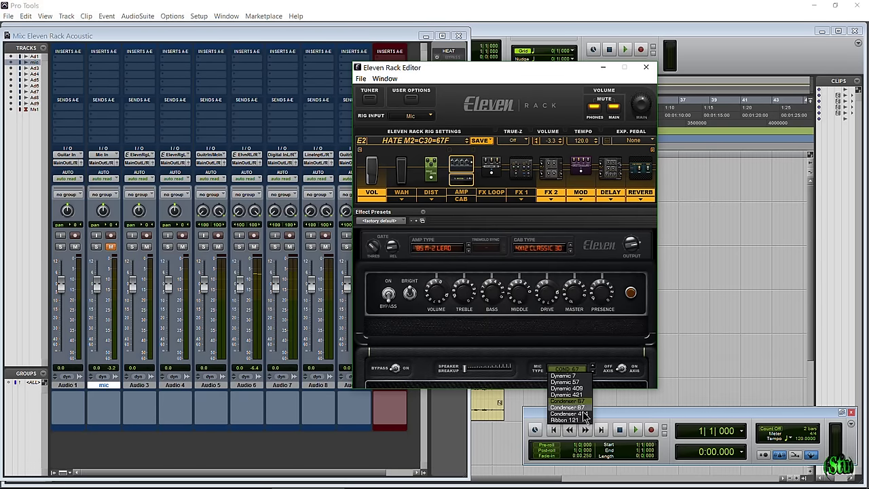
left_click(538, 338)
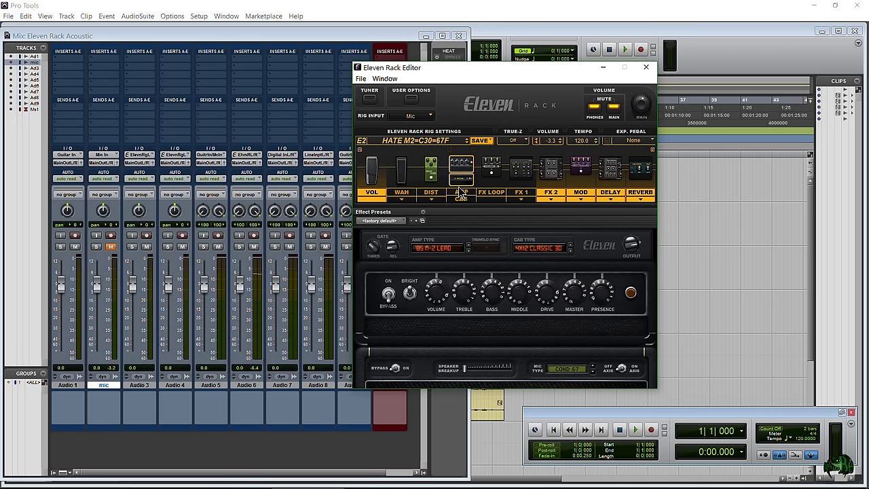
- View the rig's Delay and Reverb settings and turn on the Green JRC Overdrive distortion
left_click(600, 170)
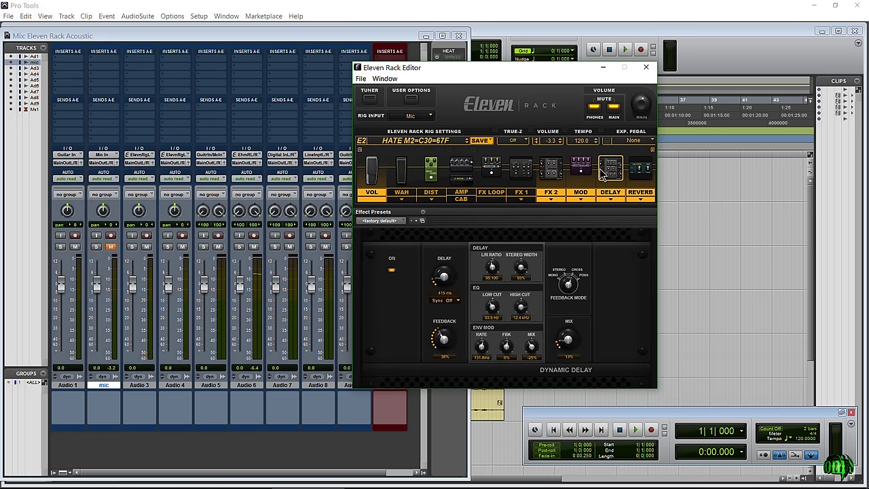
left_click(628, 194)
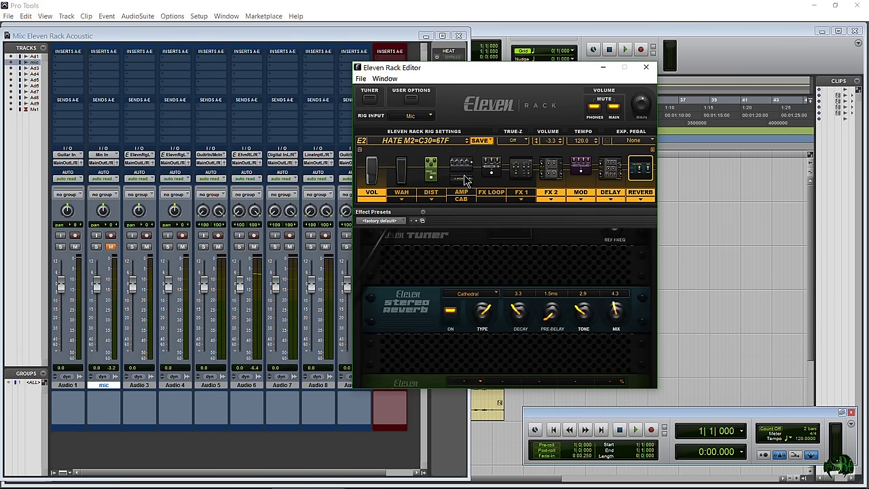
left_click(430, 190)
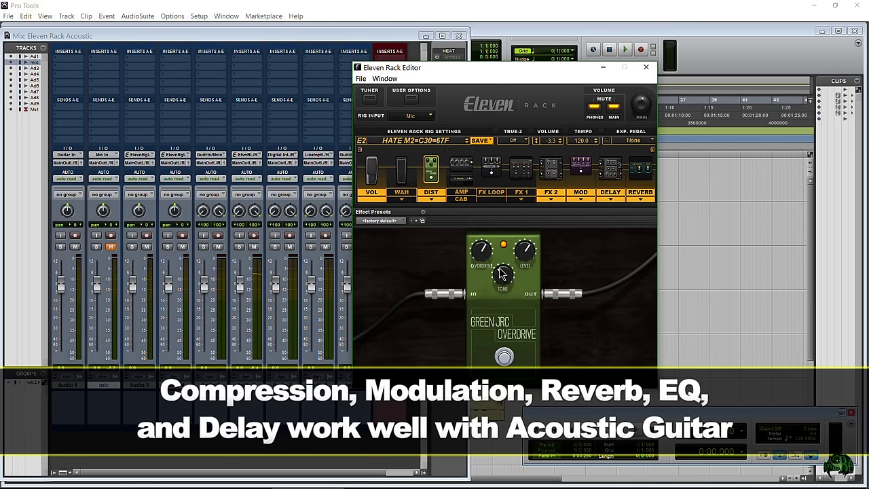
- Mute Audio 6 and set the input of Audio 7 to Eleven Rig L/R (Stereo)
left_click(251, 252)
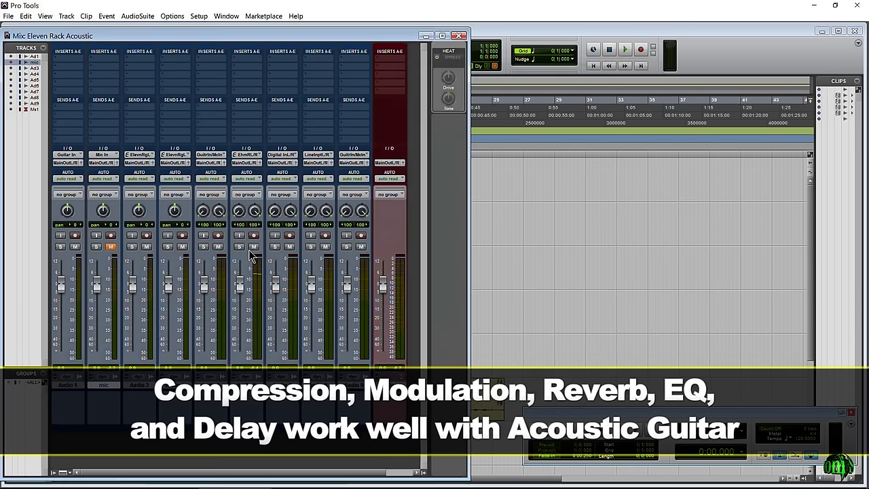
left_click(283, 154)
mouse_move(291, 171)
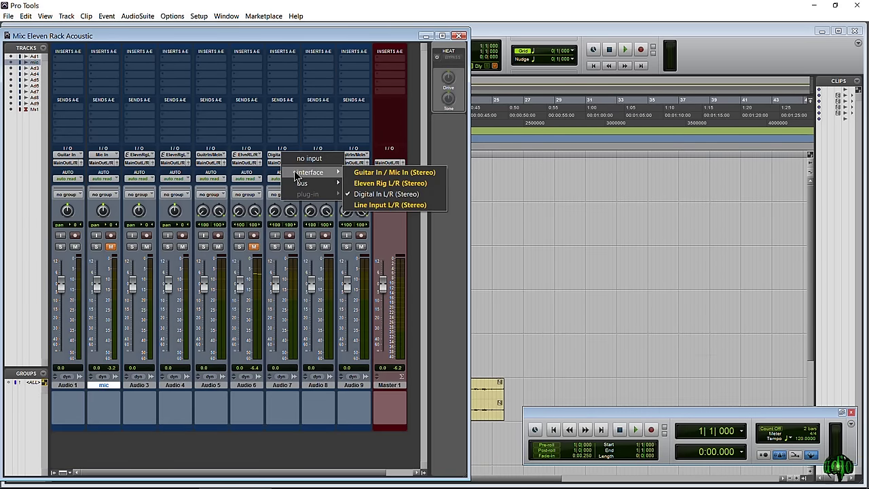
left_click(390, 183)
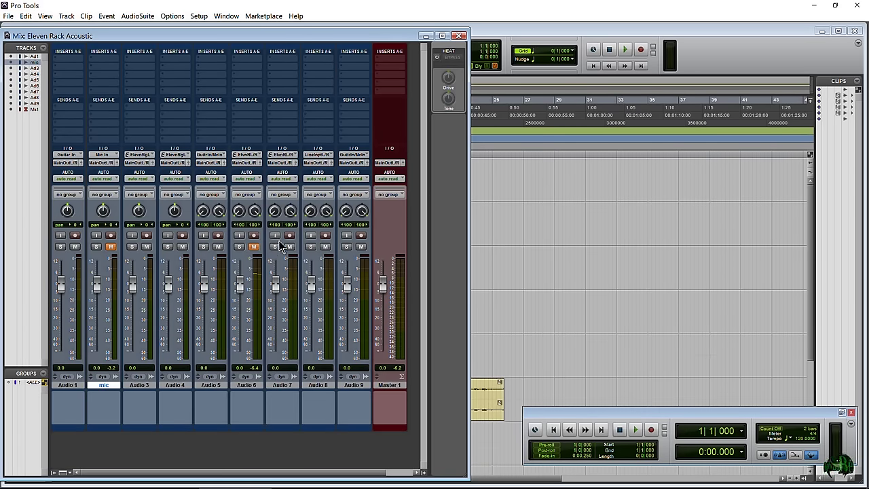
- Arm Audio 7 for recording and record a short take on it from the start of the timeline
left_click(290, 236)
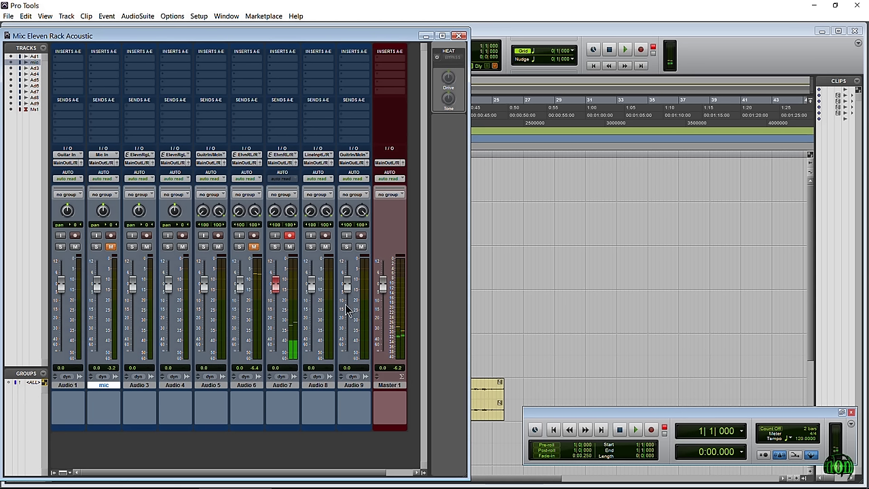
left_click(637, 429)
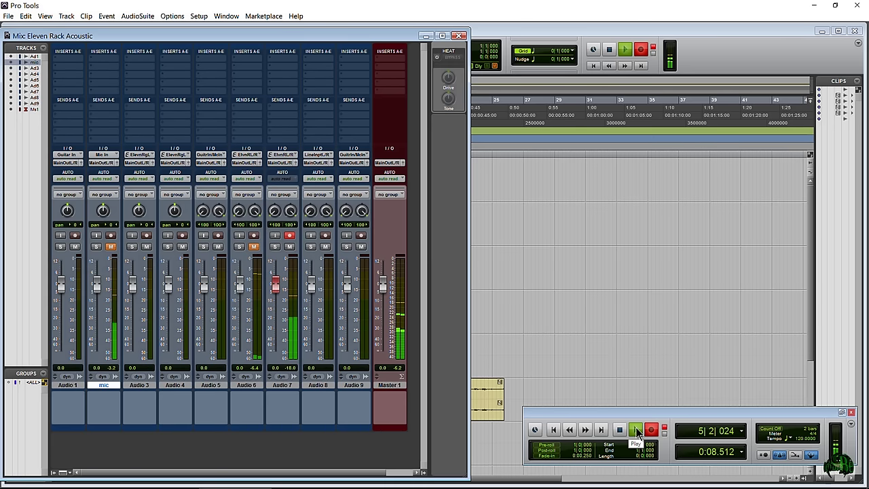
left_click(619, 432)
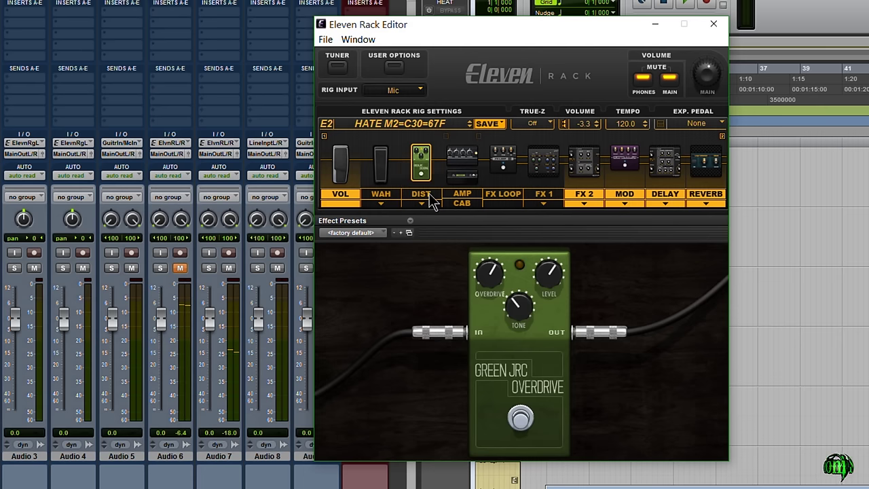
left_click(461, 161)
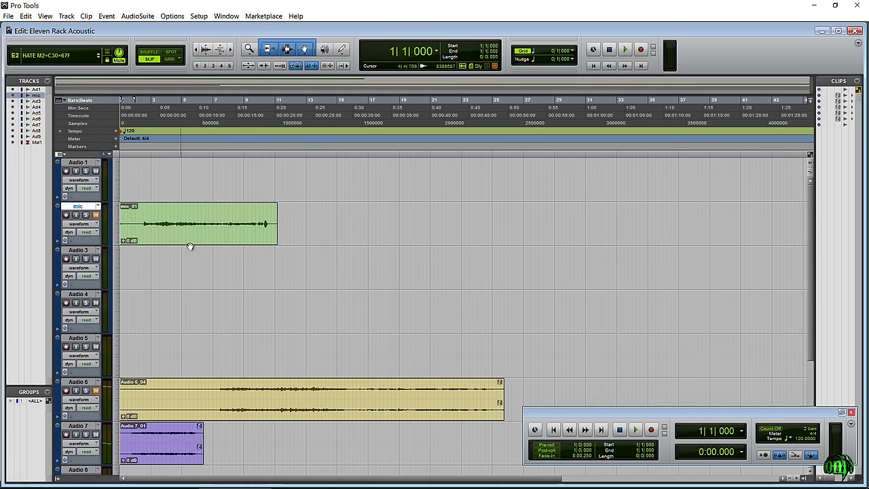
left_click(197, 235)
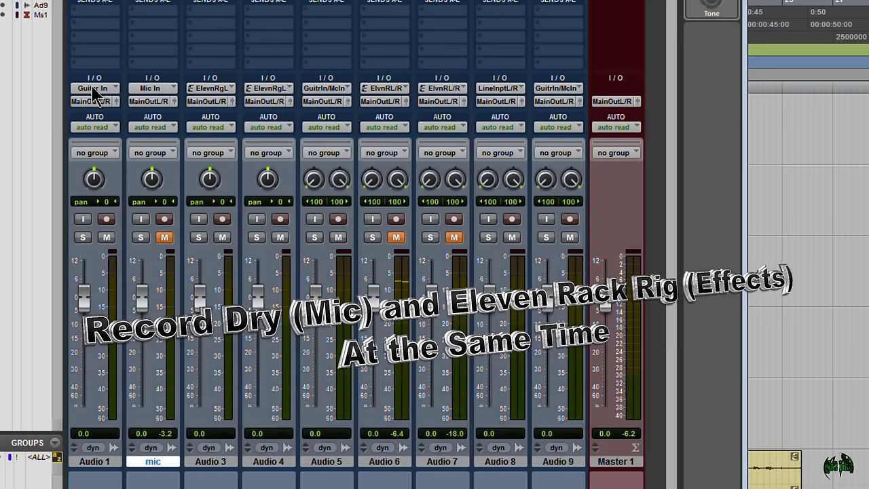
- Set the input of the Audio 1 track to Mic In (Mono)
left_click(95, 94)
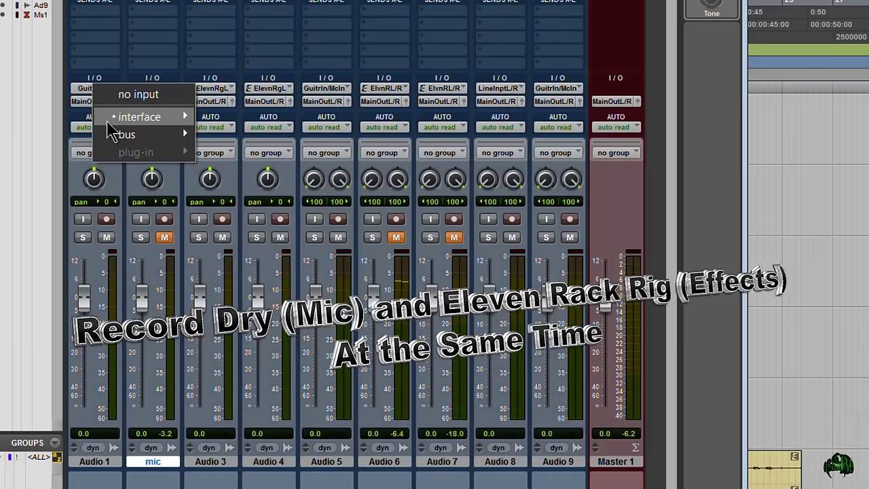
mouse_move(112, 116)
left_click(258, 134)
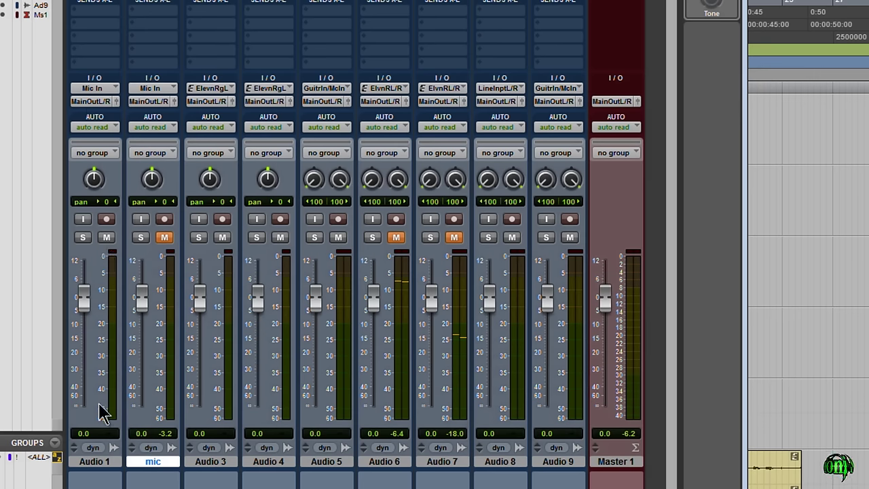
- Rename the Audio 1 track as dry and set the input of Audio 8 to Eleven Rig L/R (Stereo)
double_click(95, 463)
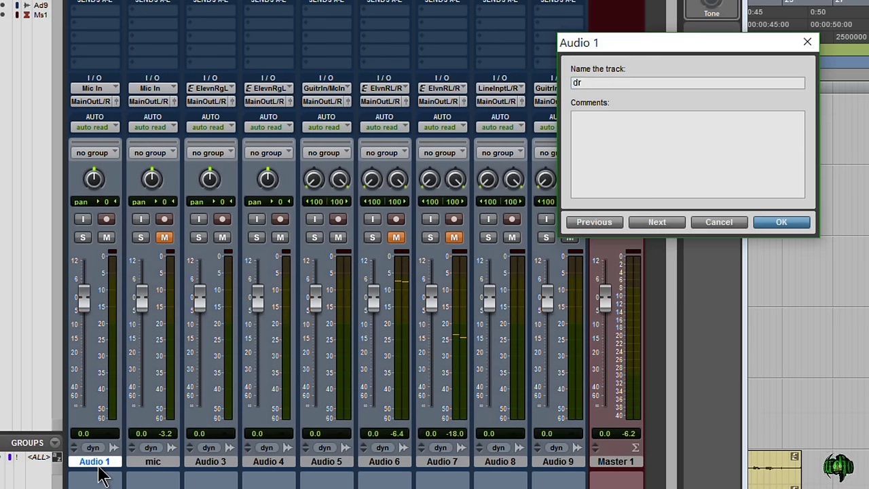
left_click(780, 224)
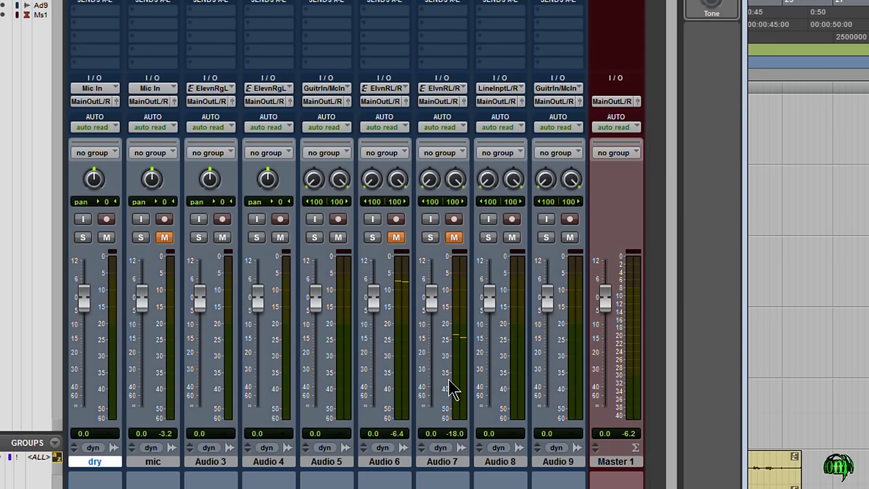
left_click(509, 89)
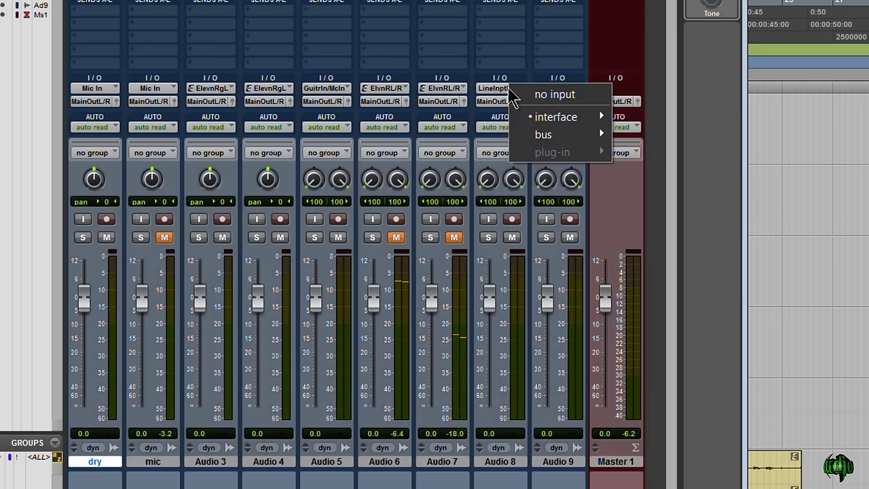
mouse_move(533, 120)
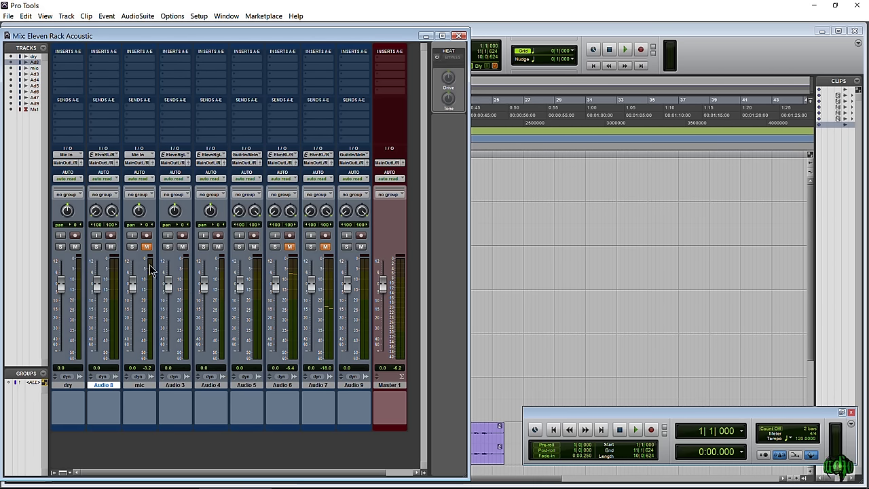
- Rename the Audio 8 track as a gtr and reselect Eleven Rig L/R (Stereo) as its input
double_click(96, 385)
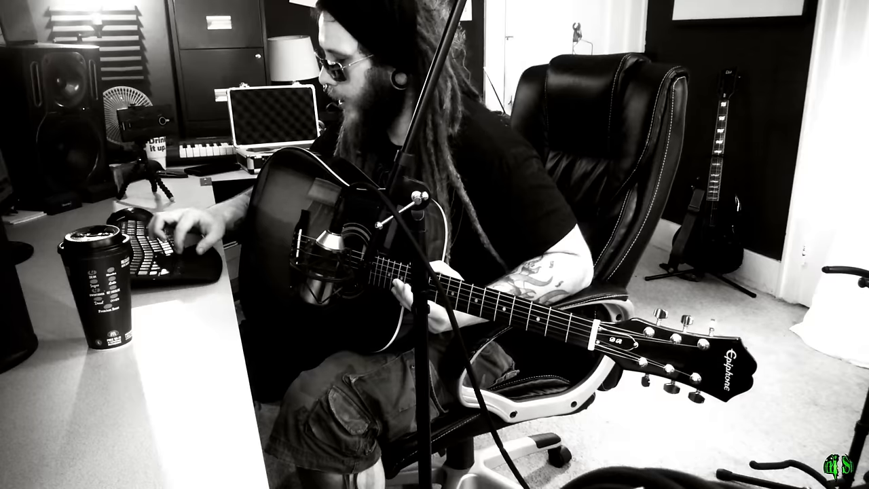
type("a gtr")
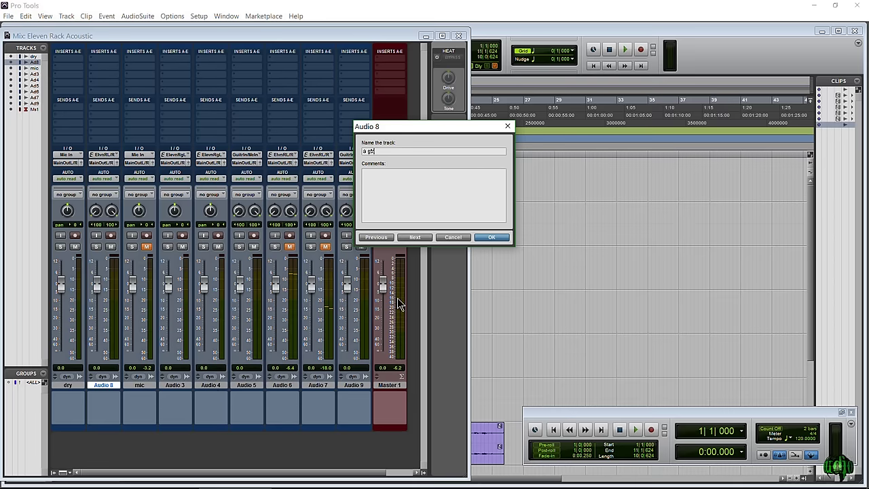
left_click(496, 237)
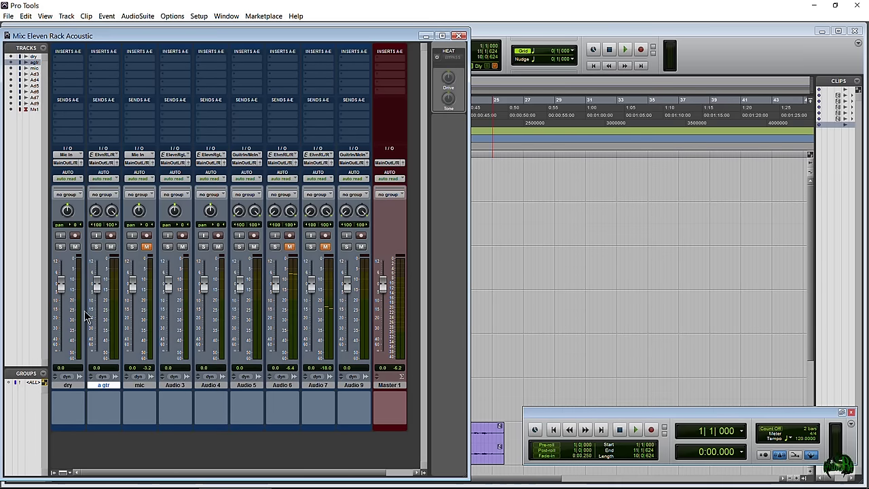
left_click(103, 155)
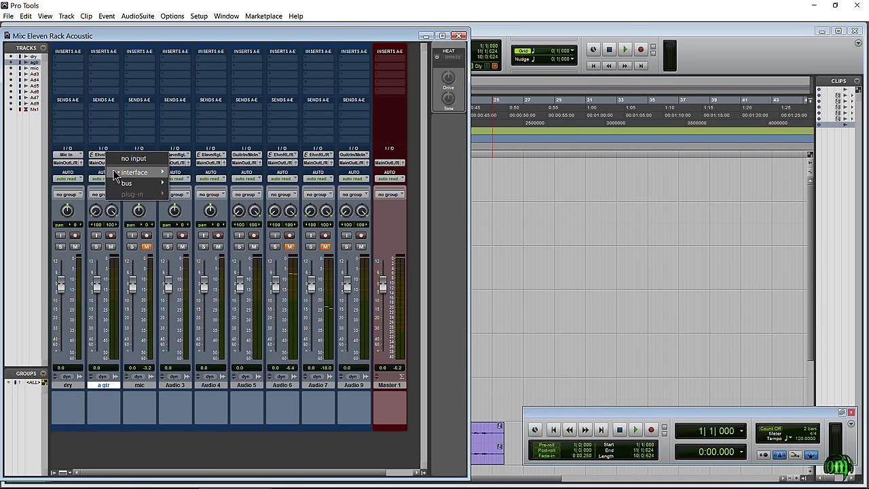
mouse_move(133, 172)
left_click(204, 184)
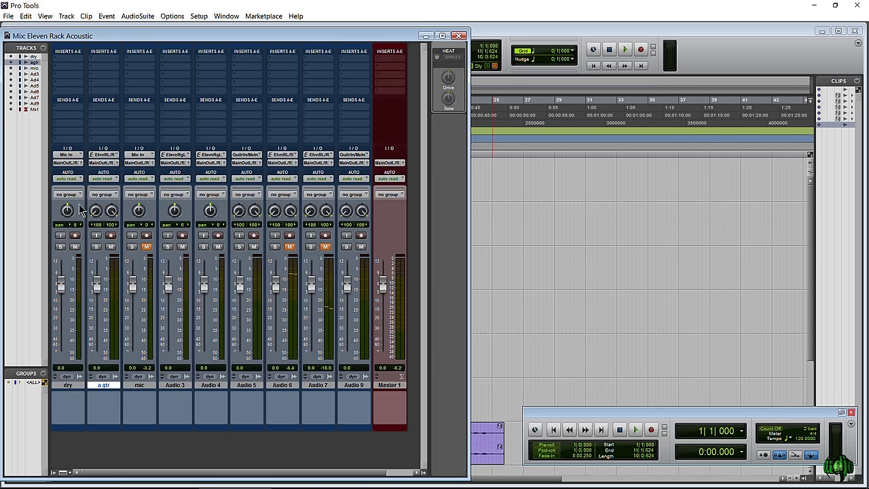
- Arm both the dry and a gtr tracks for recording in the Edit window
left_click(522, 35)
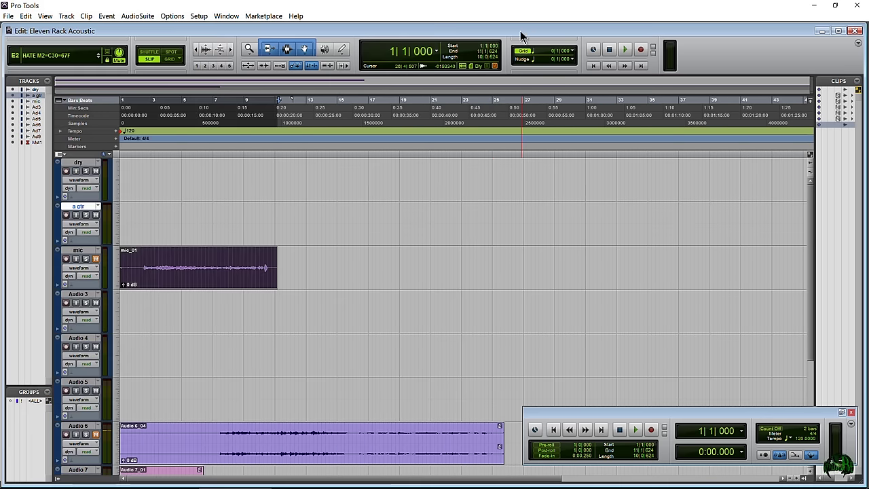
left_click(79, 163)
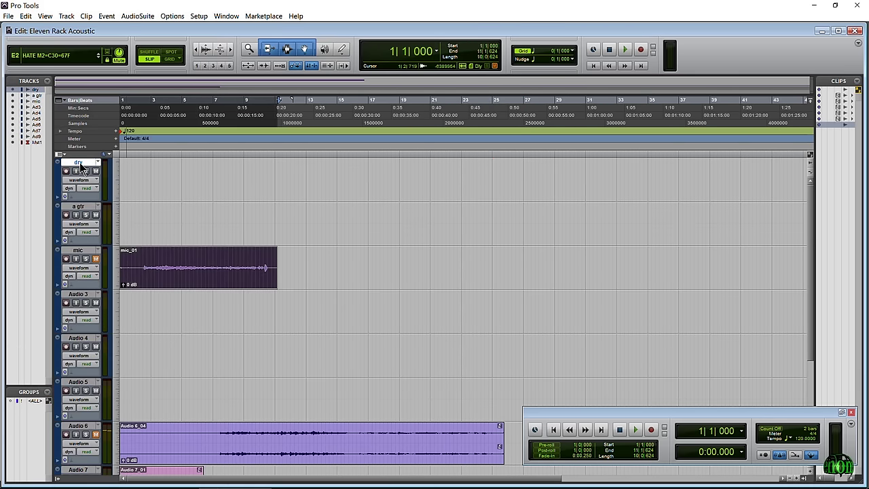
left_click(82, 207)
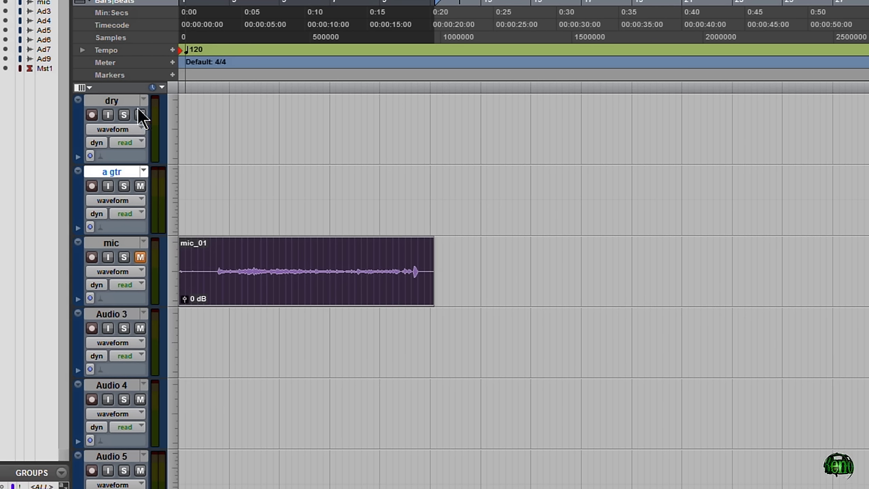
left_click(133, 108)
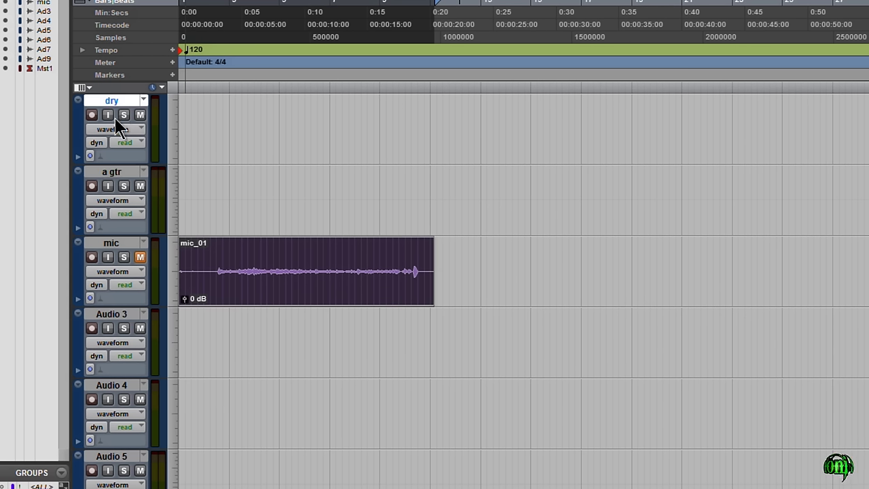
left_click(119, 173)
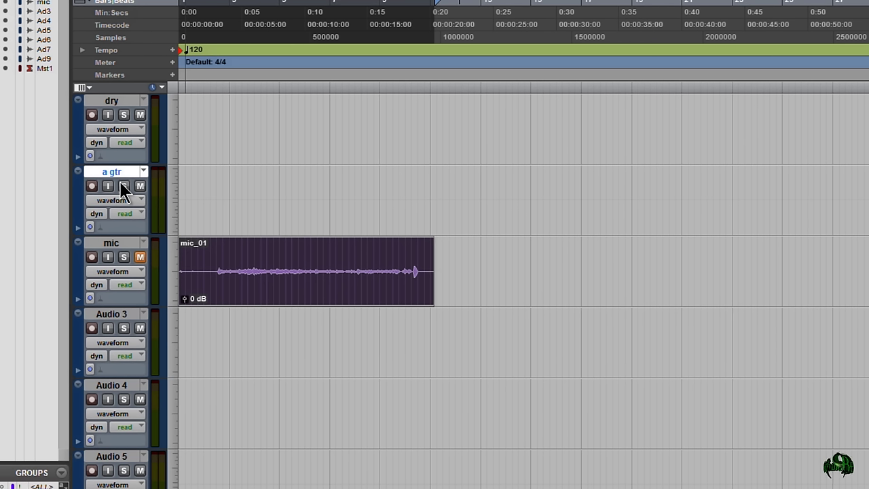
left_click(92, 117)
left_click(95, 190)
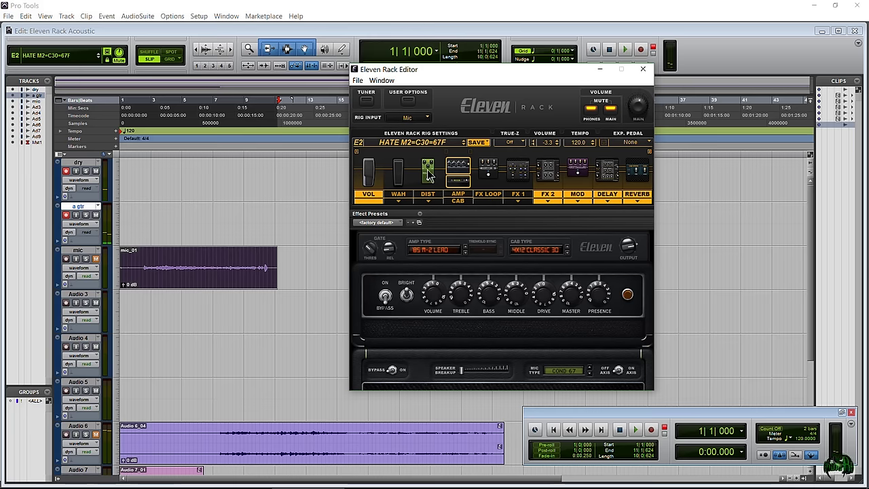
- View the rig's FX 2, Mod and Delay settings and set the Stereo Reverb's mix to 4.4
left_click(556, 178)
left_click(579, 177)
left_click(604, 172)
left_click(642, 175)
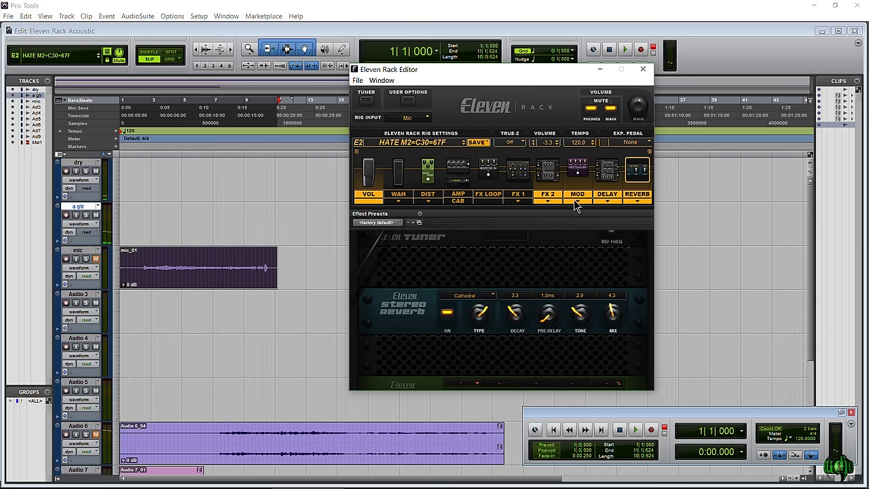
left_click_drag(616, 315, 612, 313)
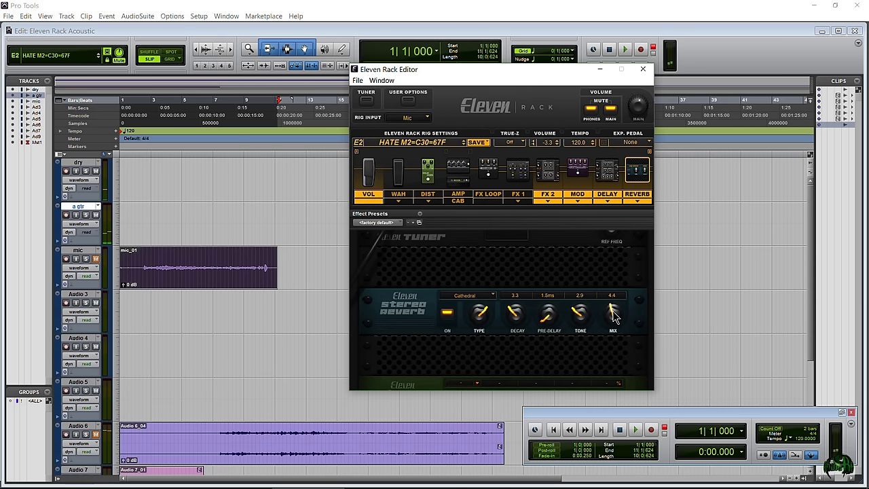
- Solo the dry and a gtr tracks and record a take on both at once from the start of the timeline
left_click(87, 204)
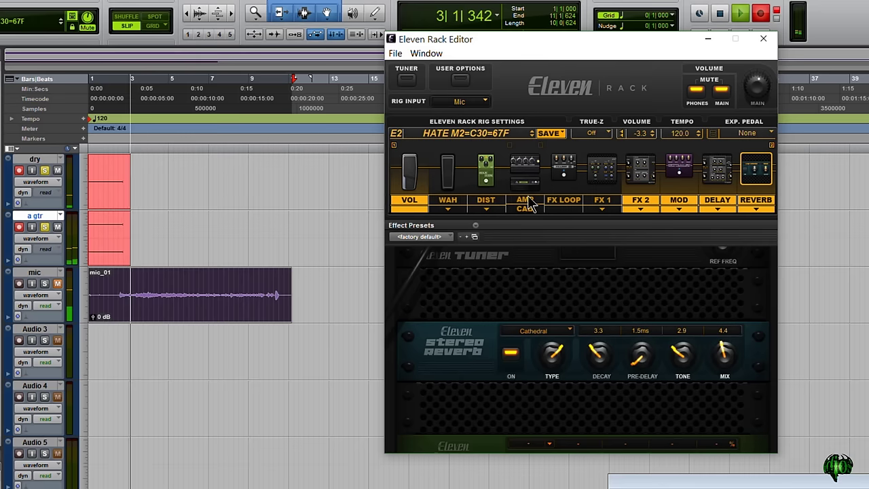
left_click(529, 198)
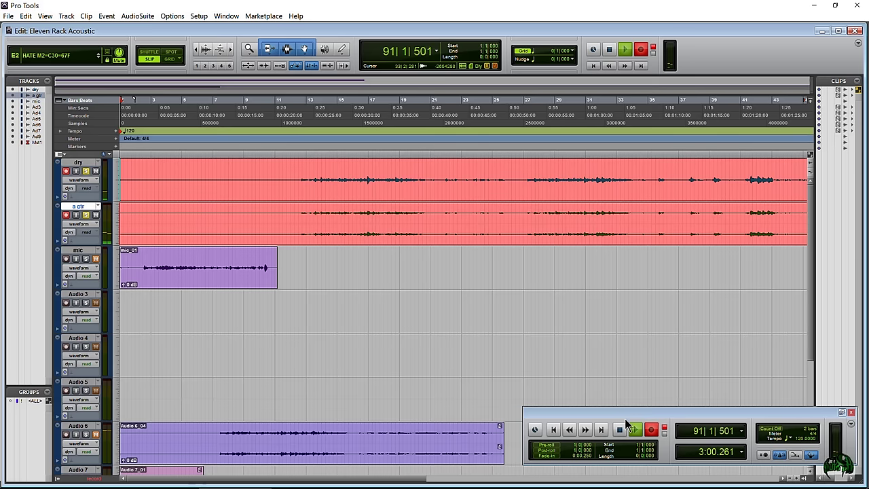
left_click(620, 429)
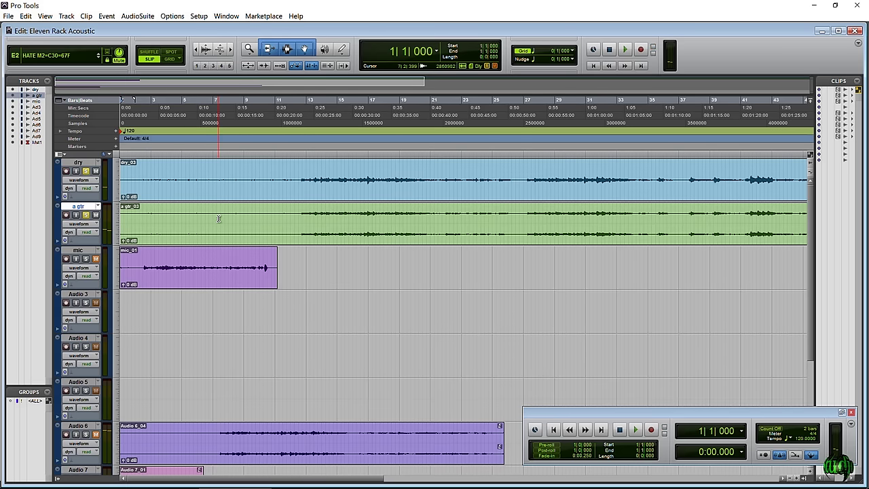
- Switch to the Mix window to view the channel strips of the recorded tracks
key("ctrl+equal")
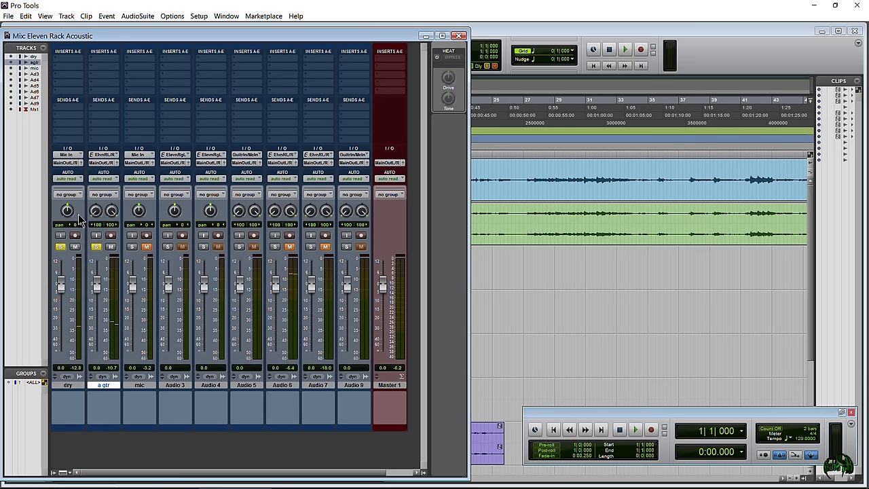